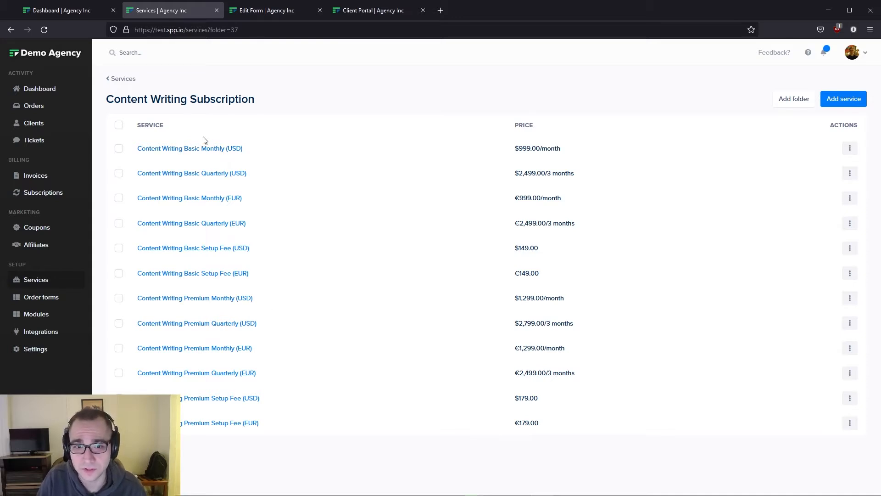
- Review the settings of the Content Writing Basic Monthly (USD) and Basic Quarterly (USD) services in the Content Writing Subscription folder
{"action": "left_click", "coordinate": [228, 150]}
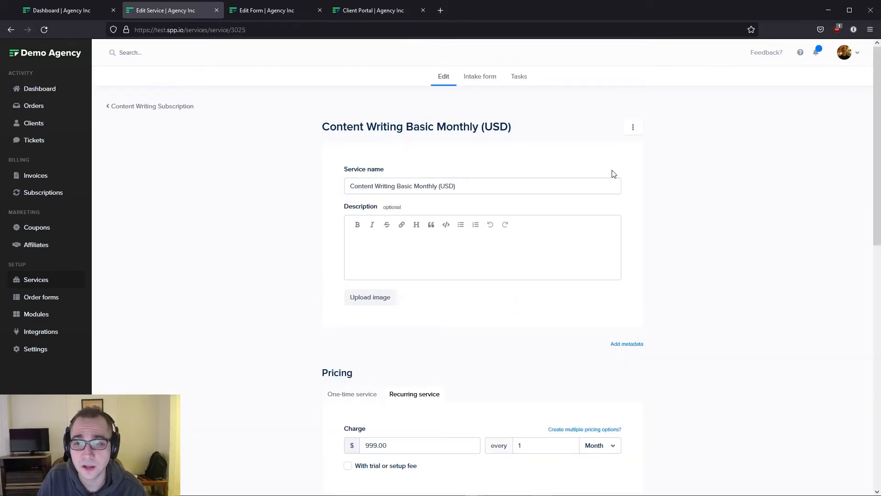
{"action": "left_click", "coordinate": [636, 127]}
{"action": "left_click", "coordinate": [145, 109]}
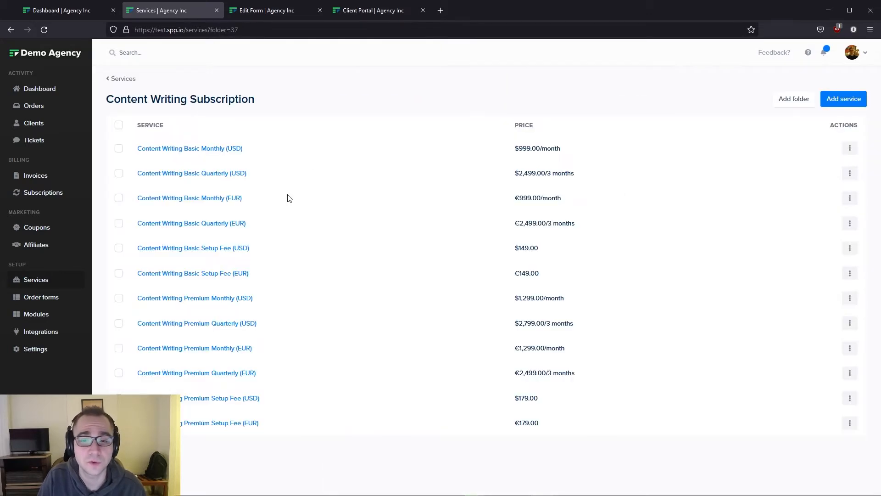
{"action": "left_click", "coordinate": [239, 175]}
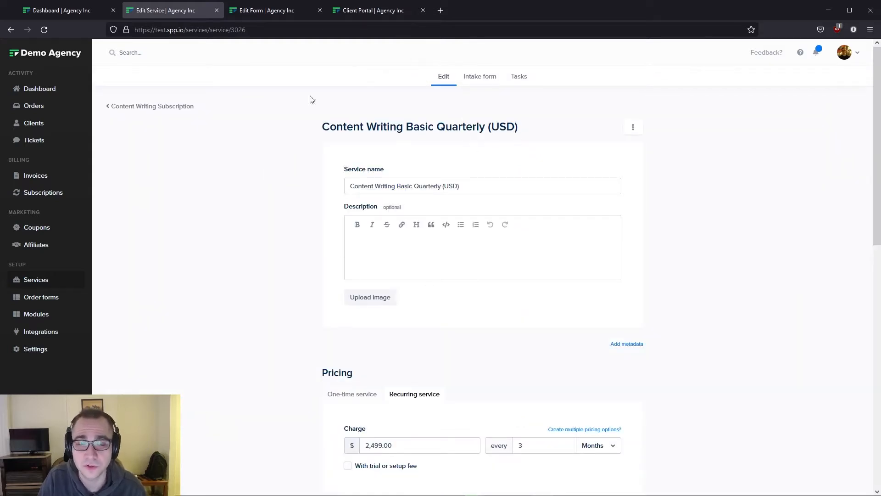
{"action": "left_click", "coordinate": [193, 107]}
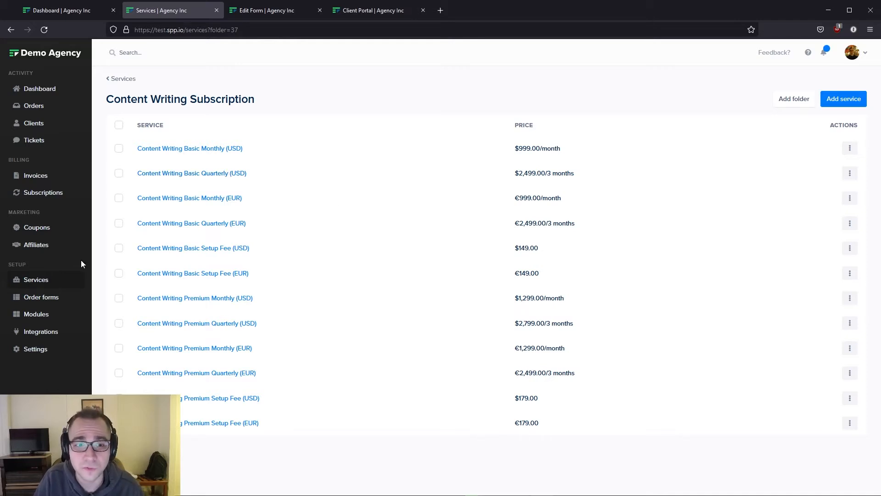
- Examine the Multi-Currency order form's currency and quarterly billing questions, and its monthly, quarterly and setup fee service fields for USD and EUR
{"action": "left_click", "coordinate": [62, 303]}
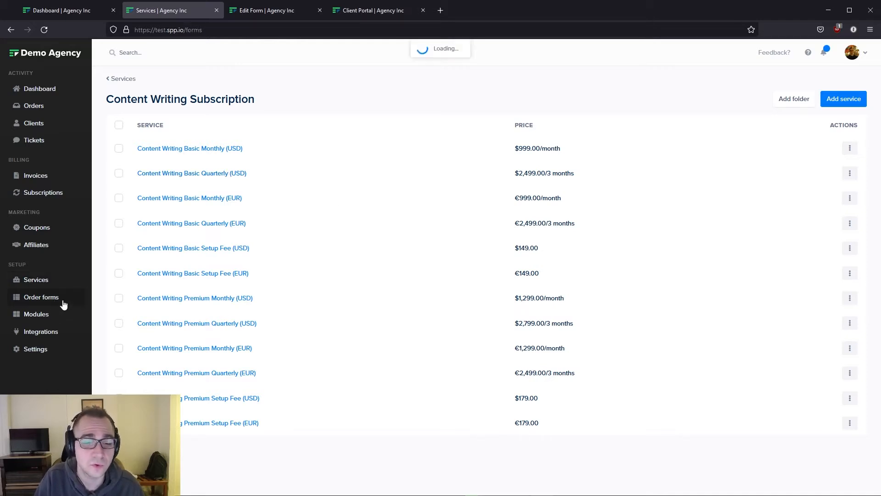
{"action": "left_click", "coordinate": [260, 10]}
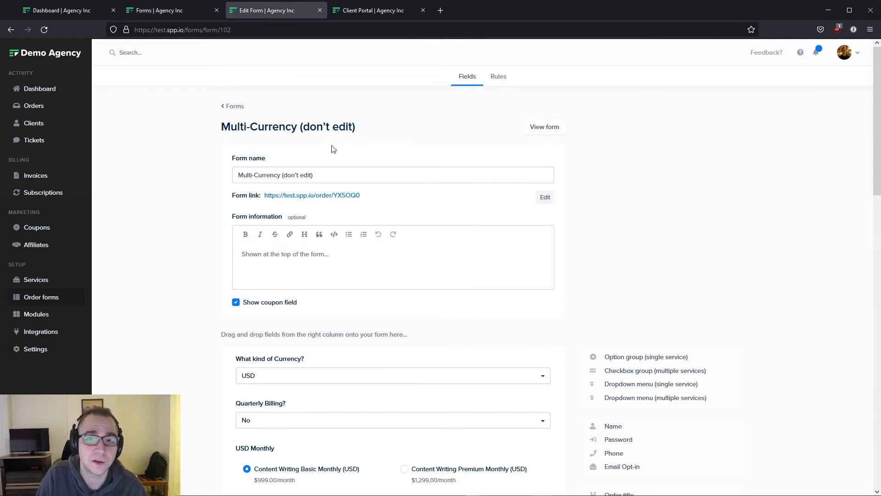
{"action": "scroll", "coordinate": [624, 260], "scroll_direction": "down", "scroll_amount": 2}
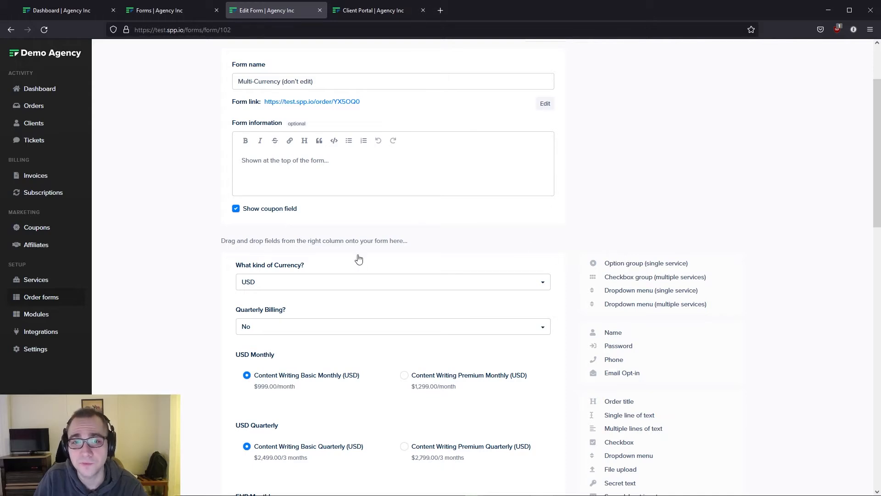
{"action": "scroll", "coordinate": [335, 285], "scroll_direction": "down", "scroll_amount": 2}
{"action": "left_click", "coordinate": [380, 271]}
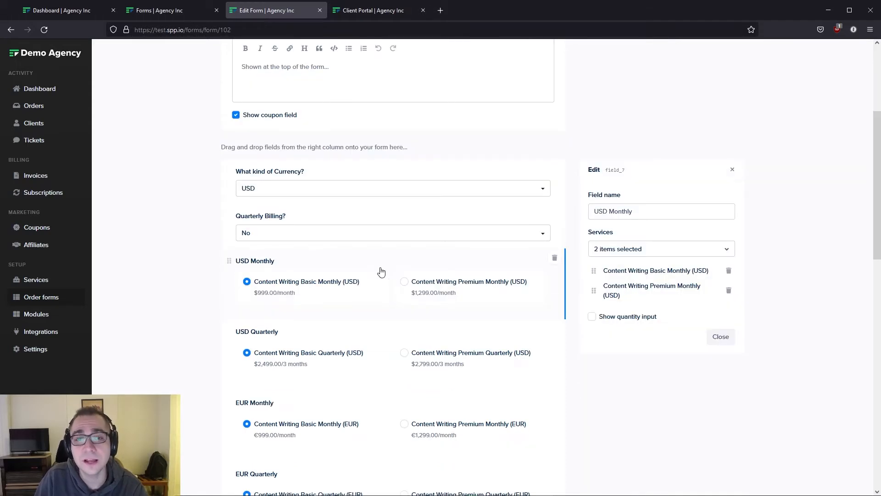
{"action": "scroll", "coordinate": [391, 302], "scroll_direction": "down", "scroll_amount": 1}
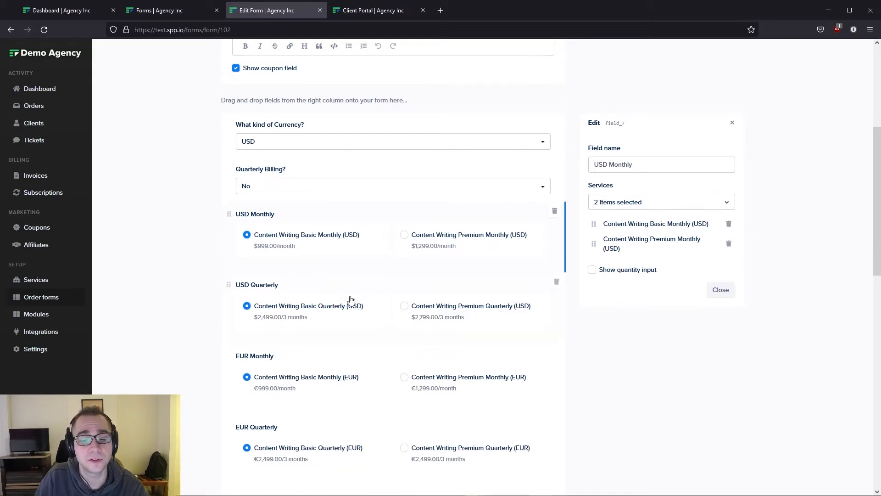
{"action": "left_click", "coordinate": [328, 286]}
{"action": "scroll", "coordinate": [343, 299], "scroll_direction": "down", "scroll_amount": 1}
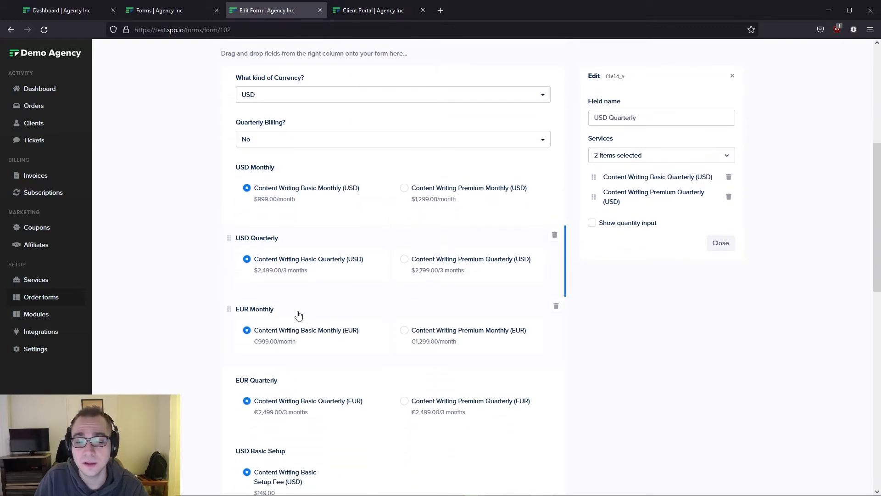
{"action": "scroll", "coordinate": [295, 393], "scroll_direction": "down", "scroll_amount": 1}
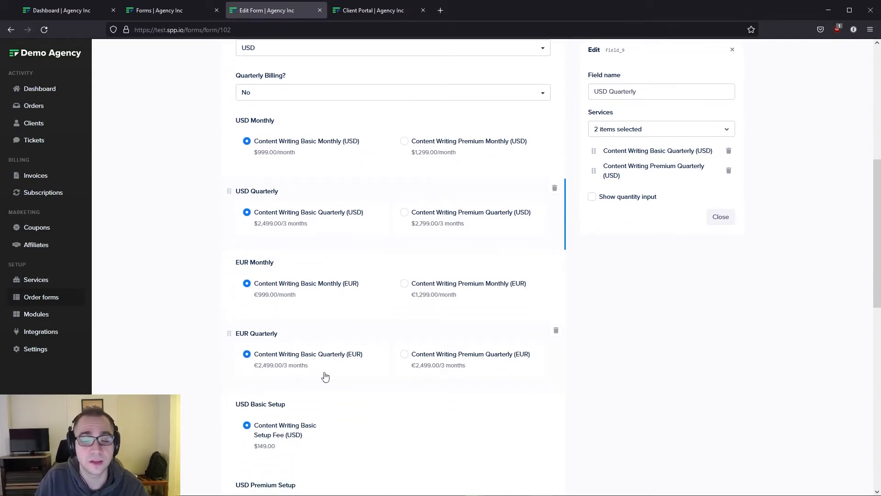
{"action": "scroll", "coordinate": [356, 362], "scroll_direction": "down", "scroll_amount": 3}
{"action": "scroll", "coordinate": [334, 180], "scroll_direction": "up", "scroll_amount": 4}
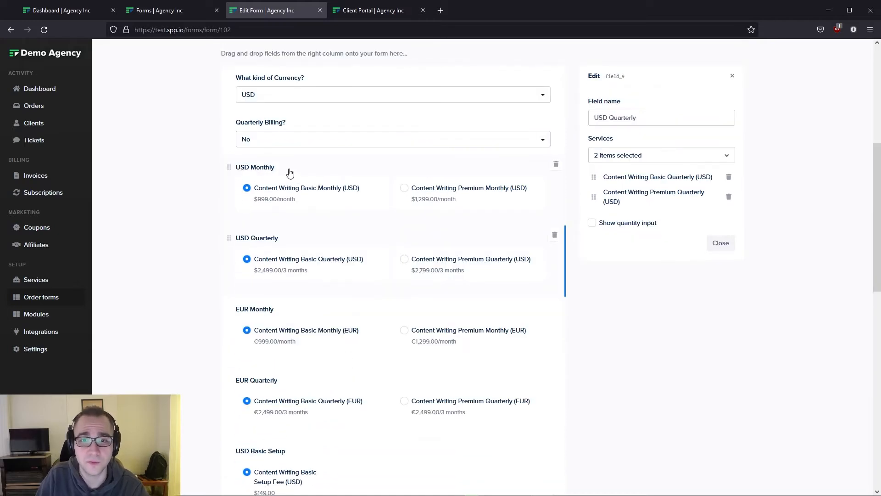
{"action": "scroll", "coordinate": [317, 171], "scroll_direction": "up", "scroll_amount": 3}
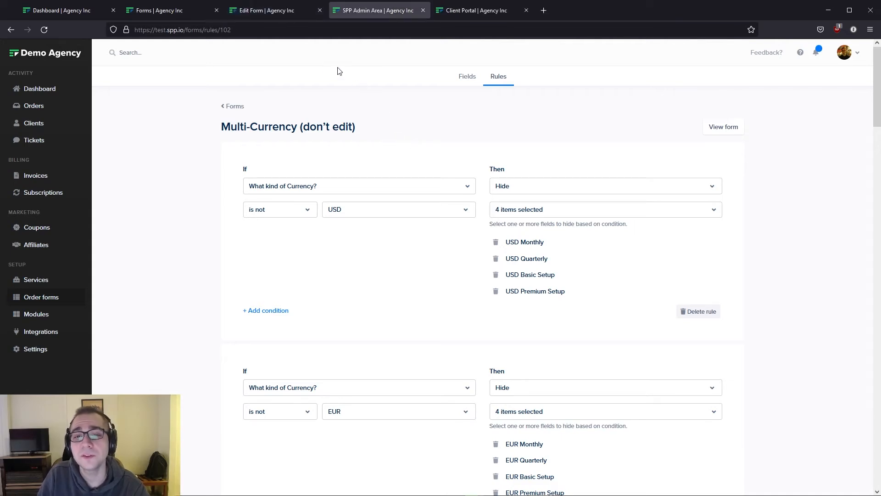
- Compare the Multi-Currency form's fields with the rules that hide USD or EUR services when the other currency is chosen
{"action": "left_click", "coordinate": [295, 12]}
{"action": "scroll", "coordinate": [322, 276], "scroll_direction": "down", "scroll_amount": 6}
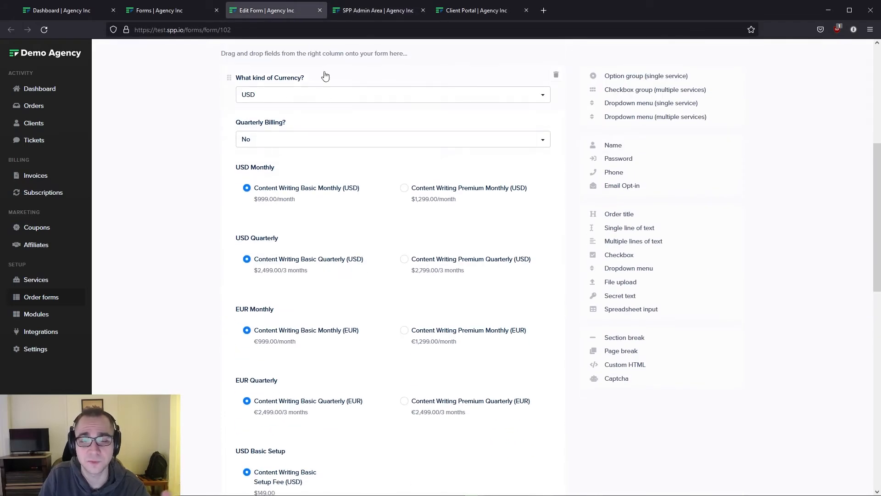
{"action": "left_click", "coordinate": [378, 11]}
{"action": "scroll", "coordinate": [387, 170], "scroll_direction": "down", "scroll_amount": 1}
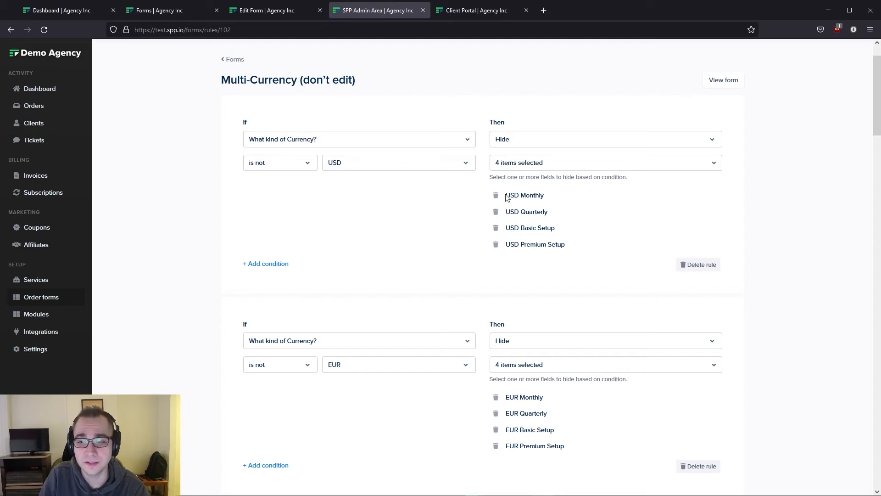
{"action": "left_click_drag", "start_coordinate": [507, 198], "coordinate": [573, 258]}
{"action": "left_click", "coordinate": [272, 13]}
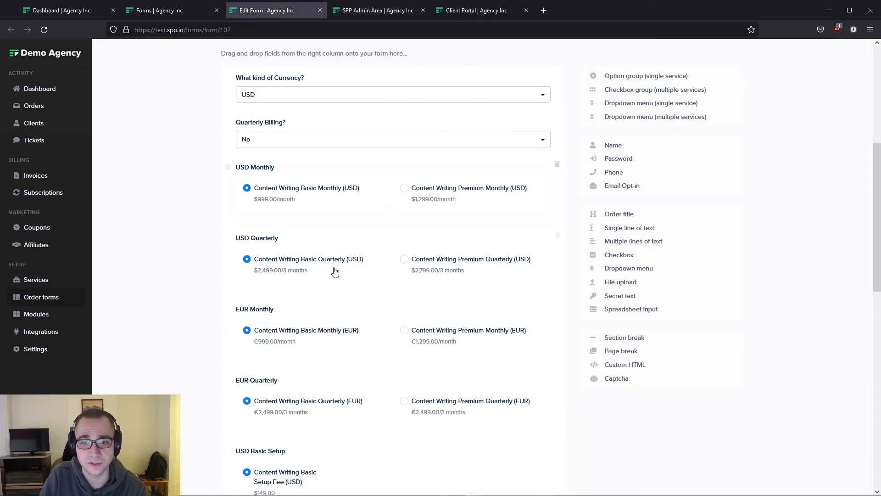
{"action": "left_click", "coordinate": [378, 11]}
{"action": "scroll", "coordinate": [250, 236], "scroll_direction": "down", "scroll_amount": 2}
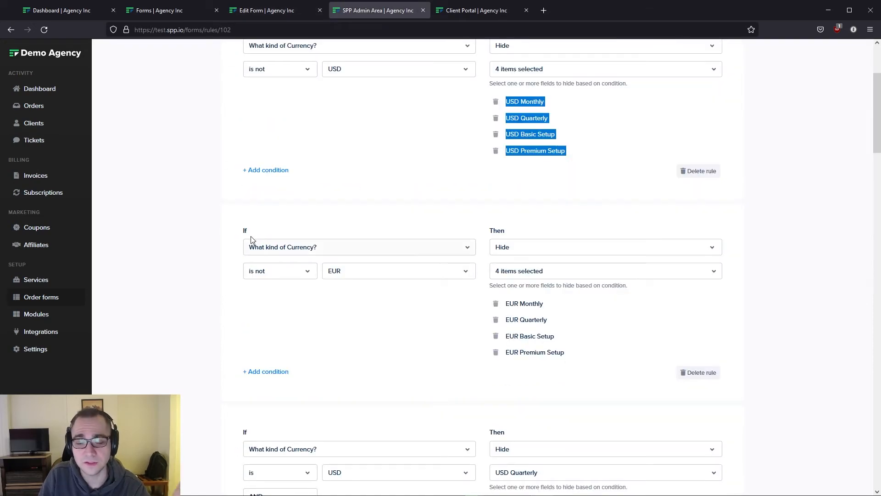
{"action": "left_click", "coordinate": [251, 235]}
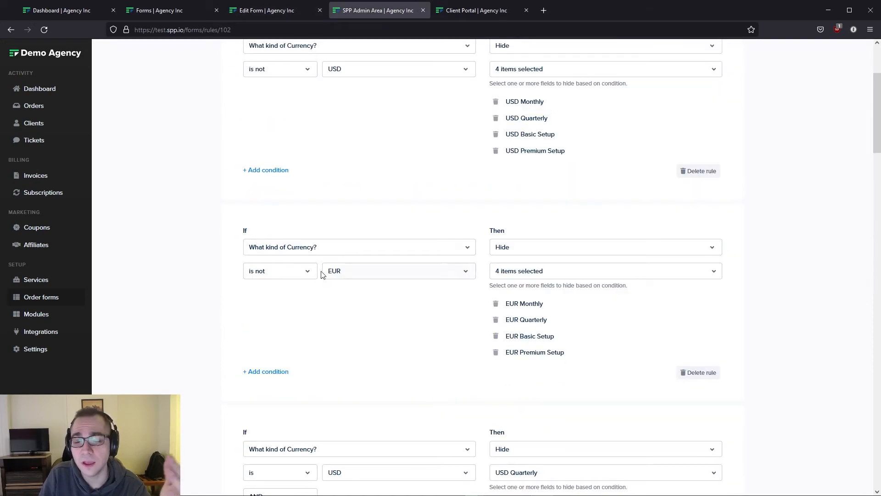
{"action": "left_click_drag", "start_coordinate": [504, 300], "coordinate": [569, 355]}
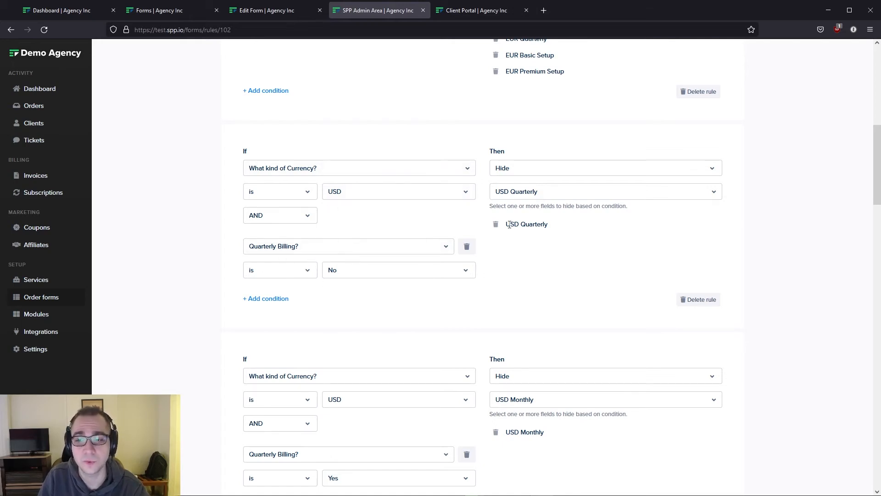
- Examine the rules that hide the monthly or quarterly services for USD and EUR based on the Quarterly Billing answer
{"action": "left_click_drag", "start_coordinate": [508, 224], "coordinate": [561, 225]}
{"action": "left_click", "coordinate": [561, 224]}
{"action": "scroll", "coordinate": [310, 227], "scroll_direction": "down", "scroll_amount": 3}
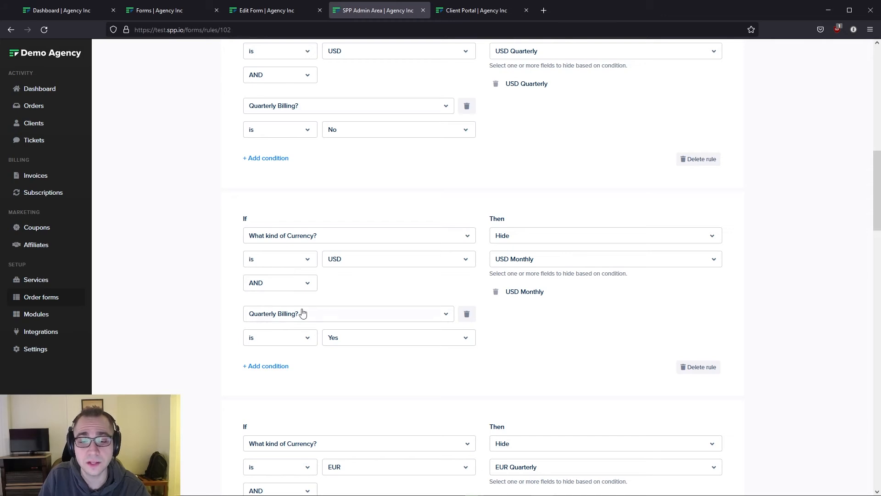
{"action": "left_click_drag", "start_coordinate": [545, 294], "coordinate": [505, 296]}
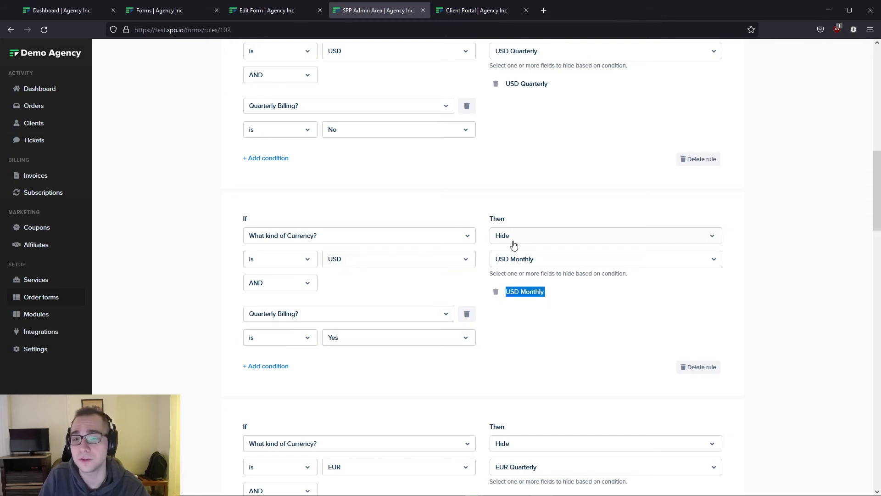
{"action": "scroll", "coordinate": [577, 306], "scroll_direction": "down", "scroll_amount": 3}
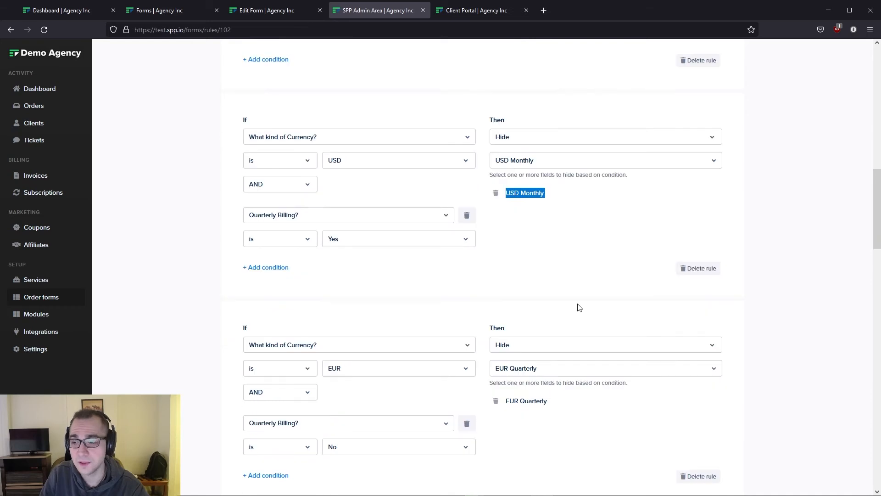
{"action": "left_click", "coordinate": [609, 247]}
{"action": "scroll", "coordinate": [606, 250], "scroll_direction": "down", "scroll_amount": 2}
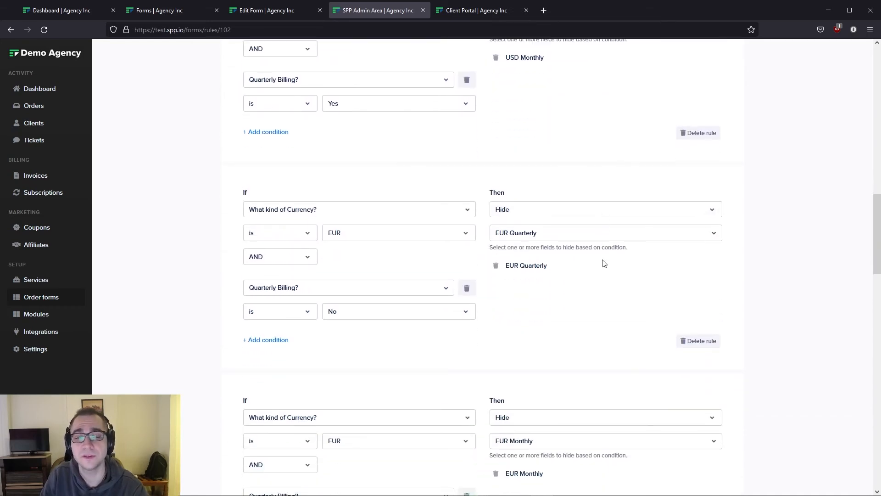
{"action": "scroll", "coordinate": [581, 305], "scroll_direction": "down", "scroll_amount": 4}
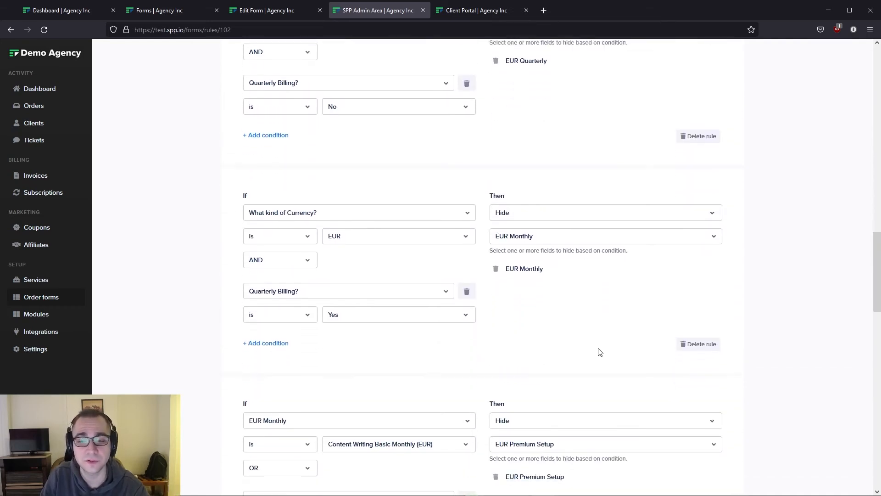
- Review the rules that hide the Basic or Premium setup fees in EUR and USD, and the custom style code below them
{"action": "scroll", "coordinate": [600, 352], "scroll_direction": "down", "scroll_amount": 4}
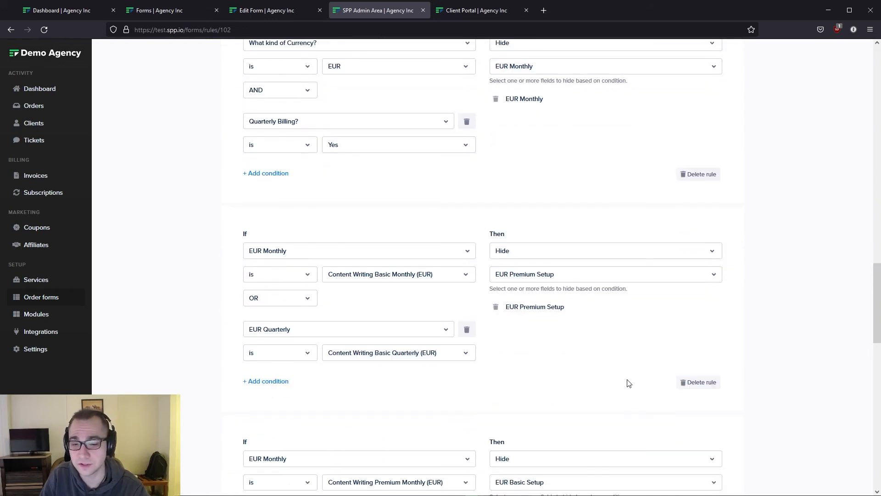
{"action": "scroll", "coordinate": [629, 383], "scroll_direction": "down", "scroll_amount": 3}
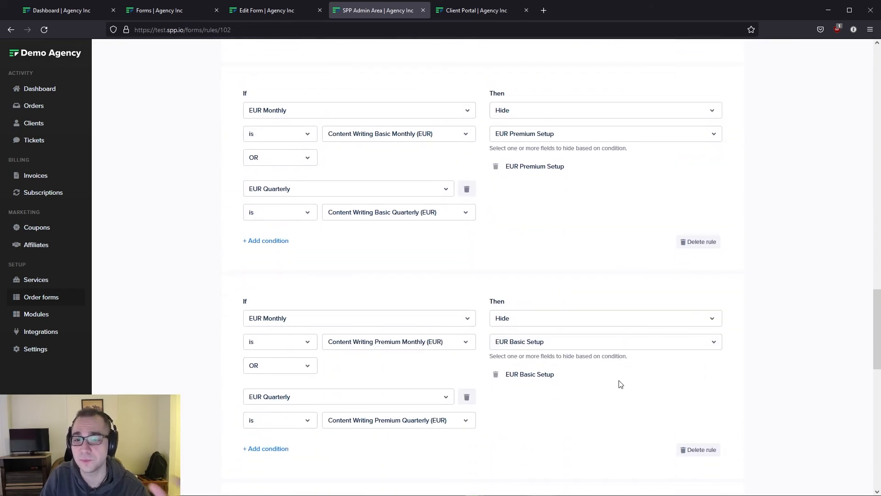
{"action": "scroll", "coordinate": [620, 384], "scroll_direction": "down", "scroll_amount": 2}
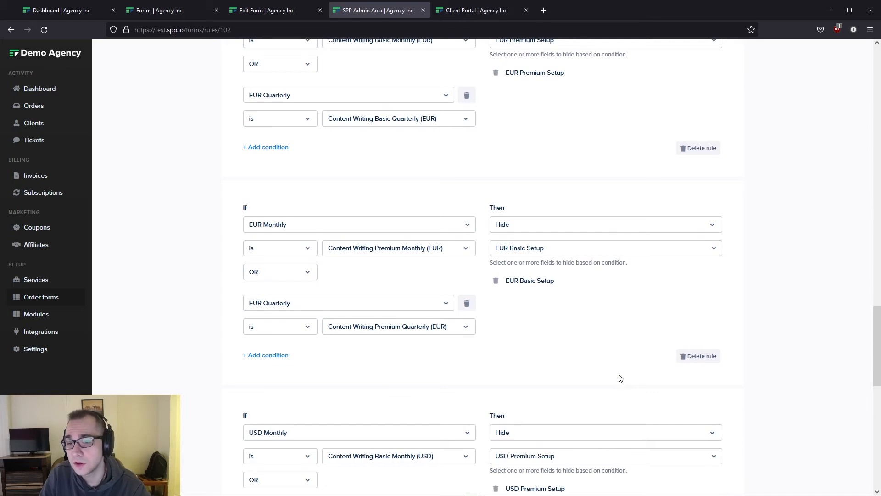
{"action": "scroll", "coordinate": [609, 381], "scroll_direction": "down", "scroll_amount": 5}
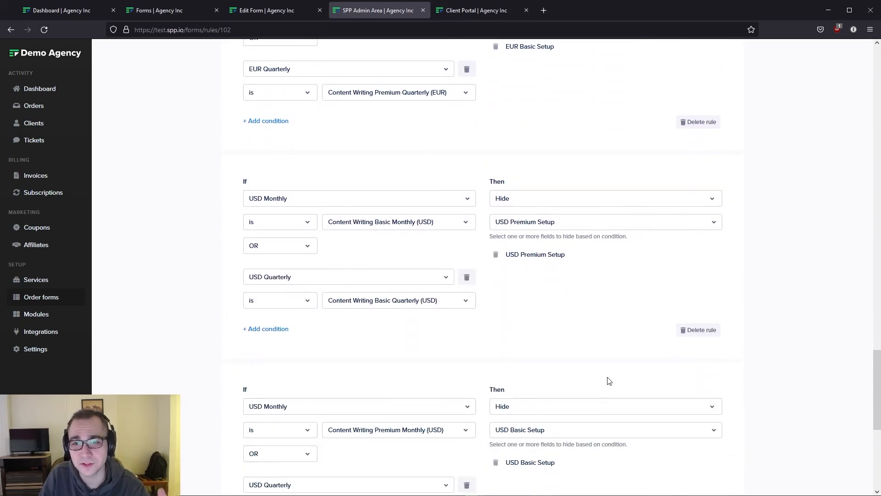
{"action": "scroll", "coordinate": [611, 379], "scroll_direction": "down", "scroll_amount": 6}
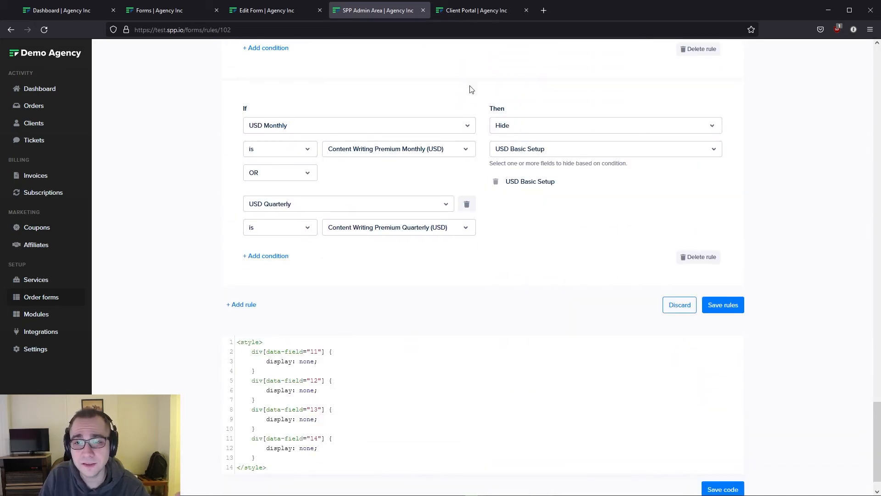
- Test the client-facing order form with EUR and quarterly billing set to Yes, and switch the currency back to USD
{"action": "left_click", "coordinate": [477, 11]}
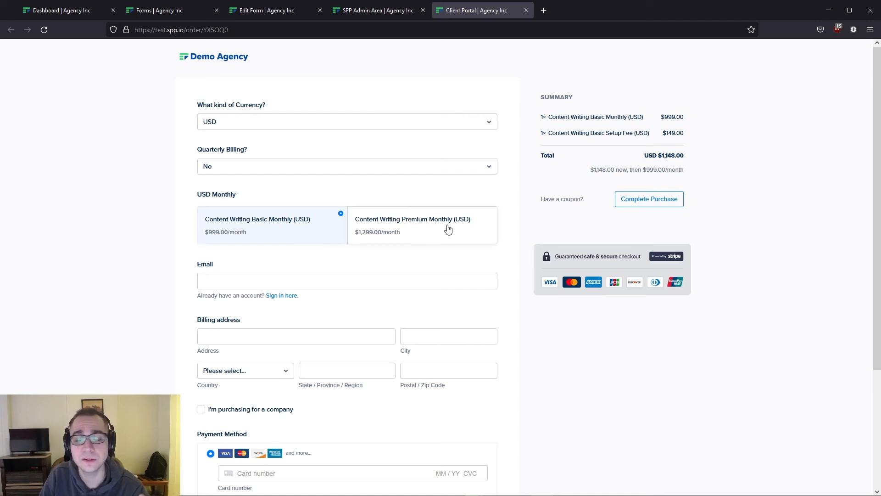
{"action": "left_click", "coordinate": [255, 122]}
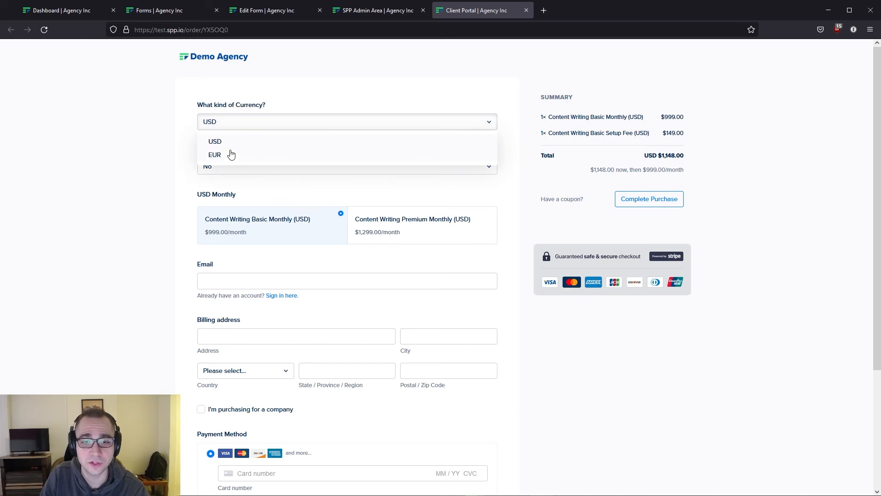
{"action": "left_click", "coordinate": [230, 153]}
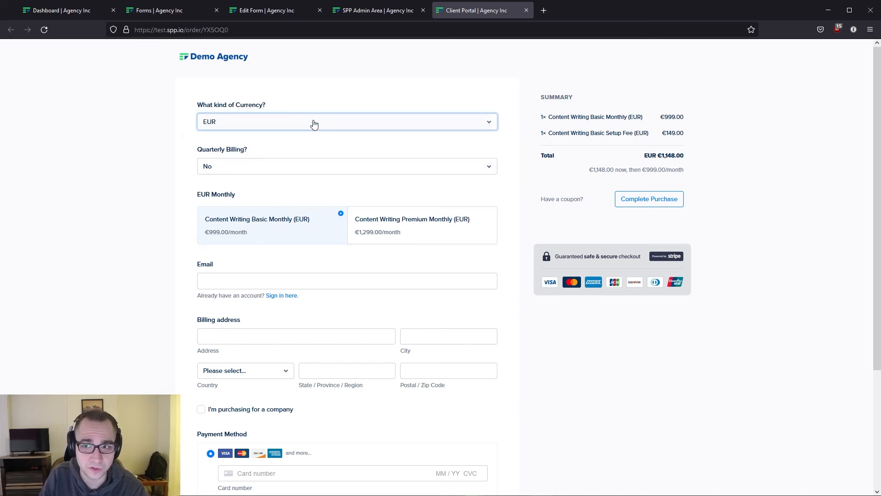
{"action": "left_click", "coordinate": [291, 166]}
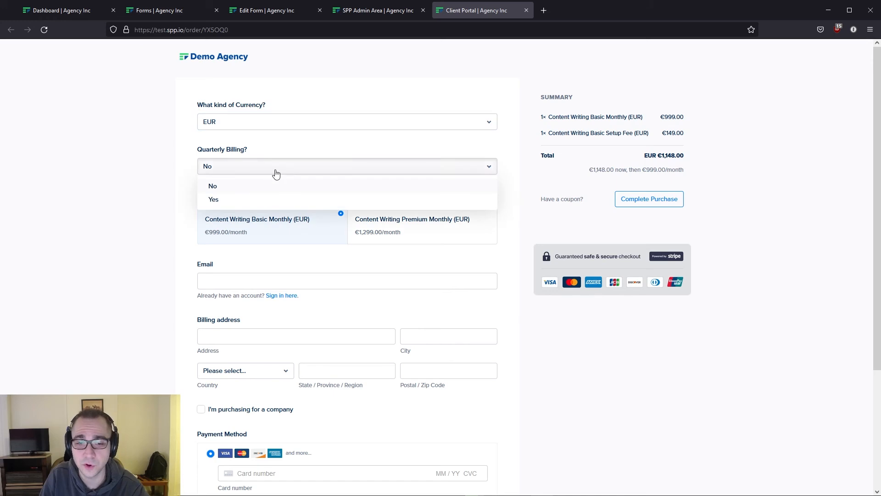
{"action": "left_click", "coordinate": [232, 199]}
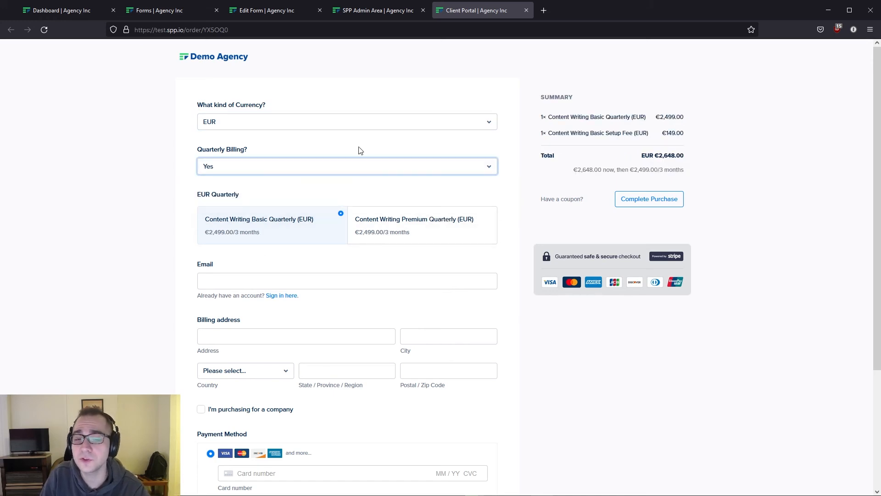
{"action": "left_click", "coordinate": [347, 125]}
{"action": "left_click", "coordinate": [246, 145]}
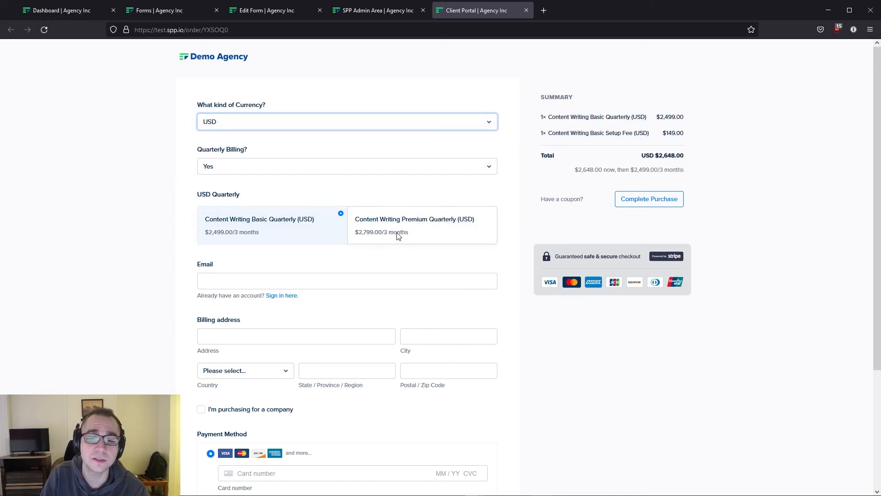